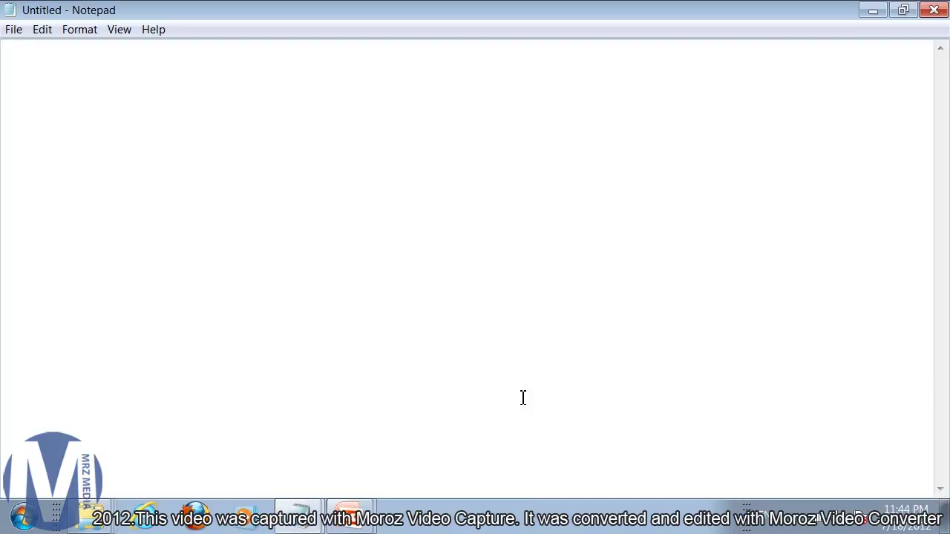
Open the 'default' file from Documents\Ubisoft\Tom Clancy's Ghost Recon Future Soldier, showing All Files
{"action": "left_click", "coordinate": [11, 30]}
{"action": "left_click", "coordinate": [35, 67]}
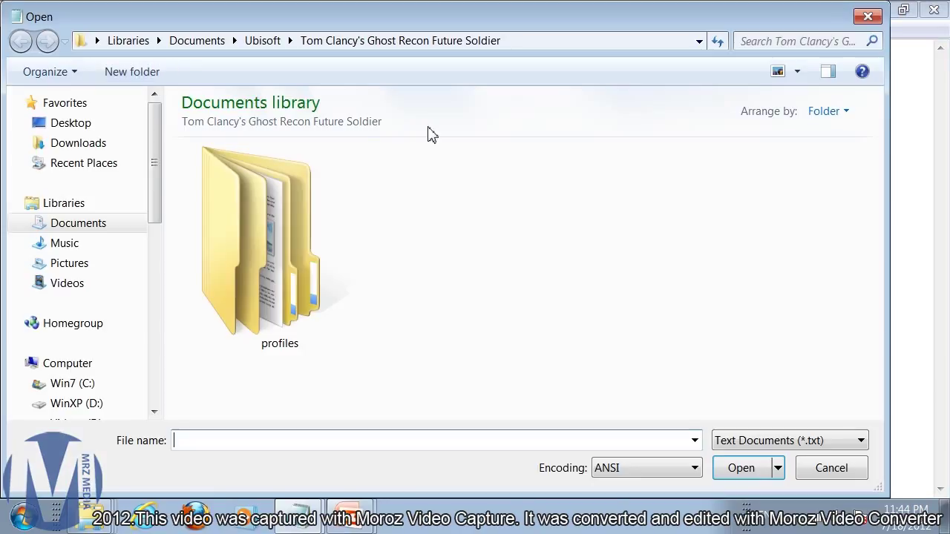
{"action": "mouse_move", "coordinate": [64, 244]}
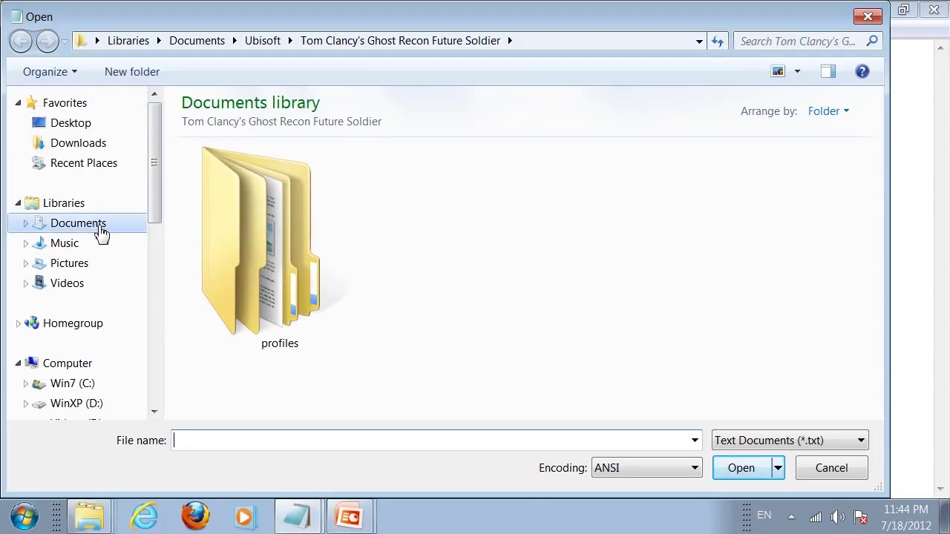
{"action": "left_click", "coordinate": [92, 227]}
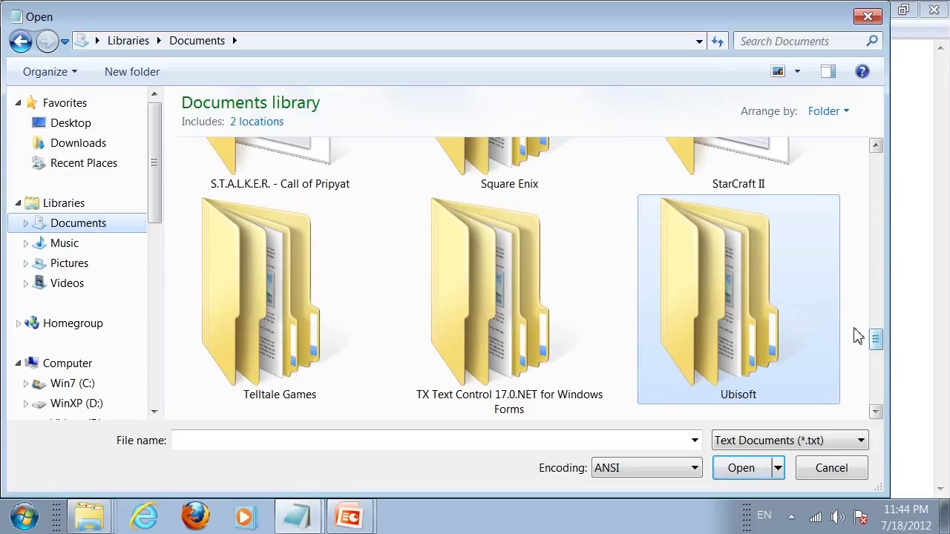
{"action": "double_click", "coordinate": [754, 336]}
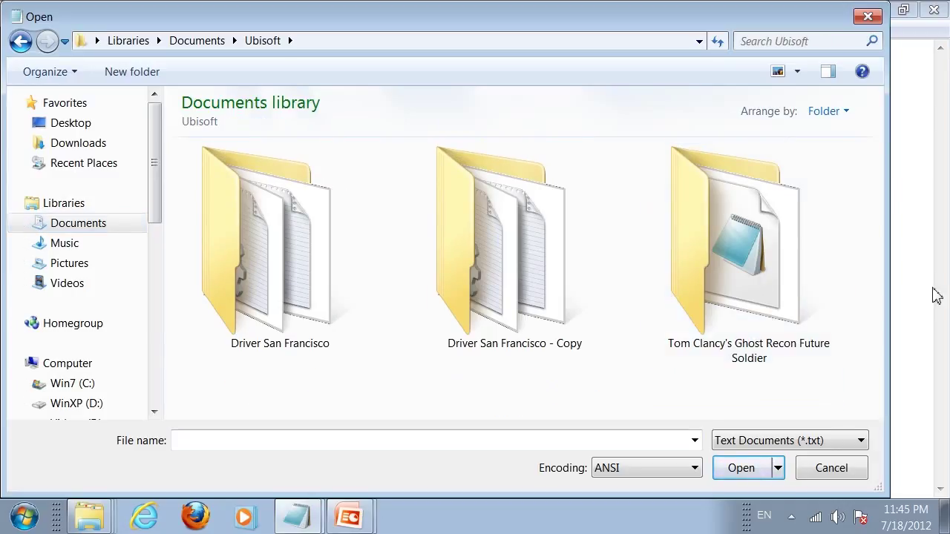
{"action": "double_click", "coordinate": [769, 257]}
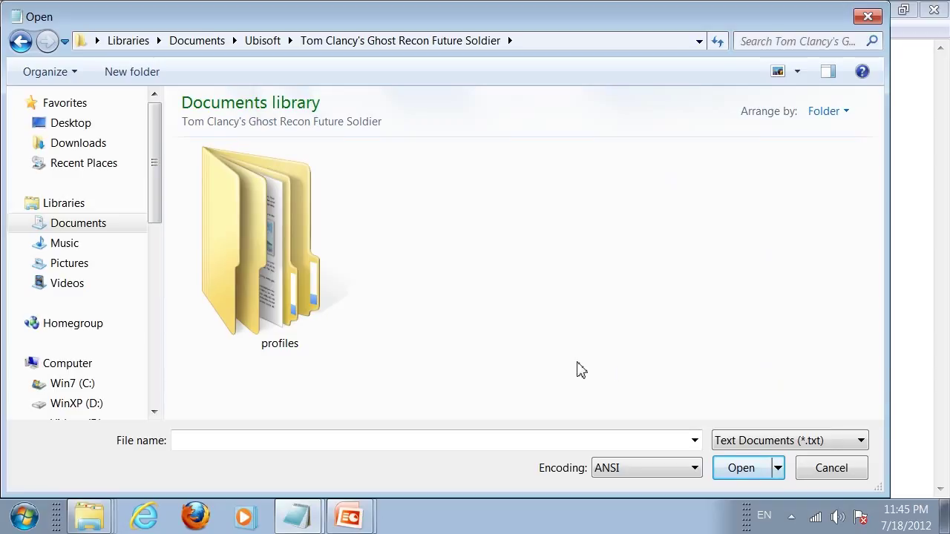
{"action": "left_click", "coordinate": [792, 444]}
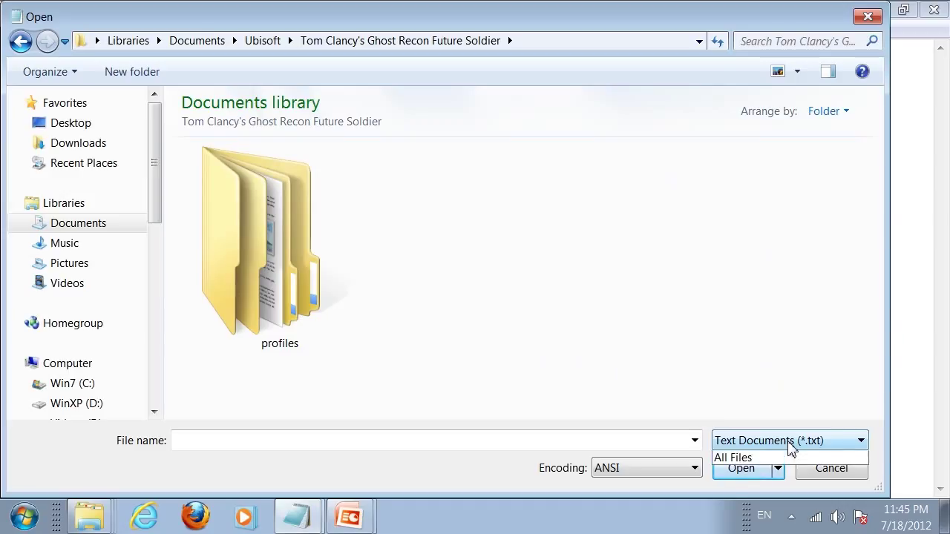
{"action": "left_click", "coordinate": [750, 478]}
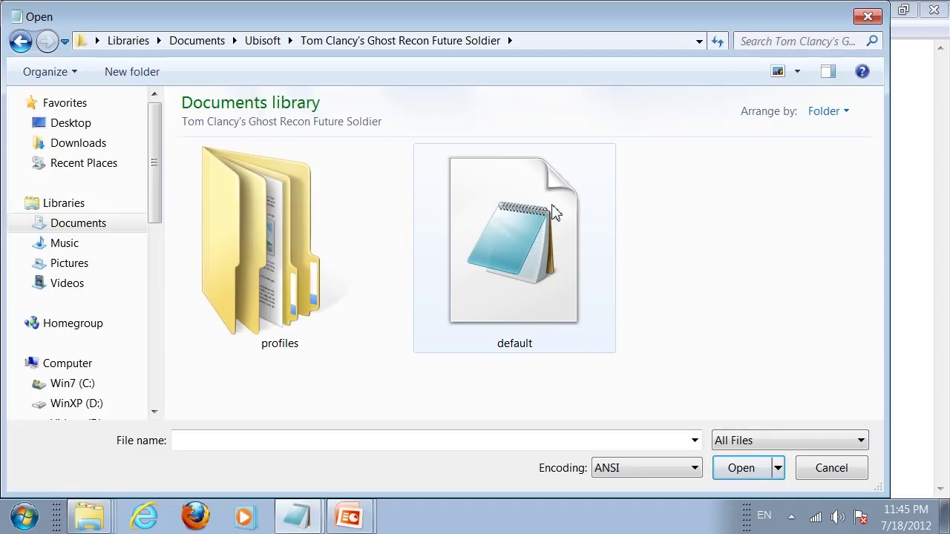
{"action": "double_click", "coordinate": [562, 254]}
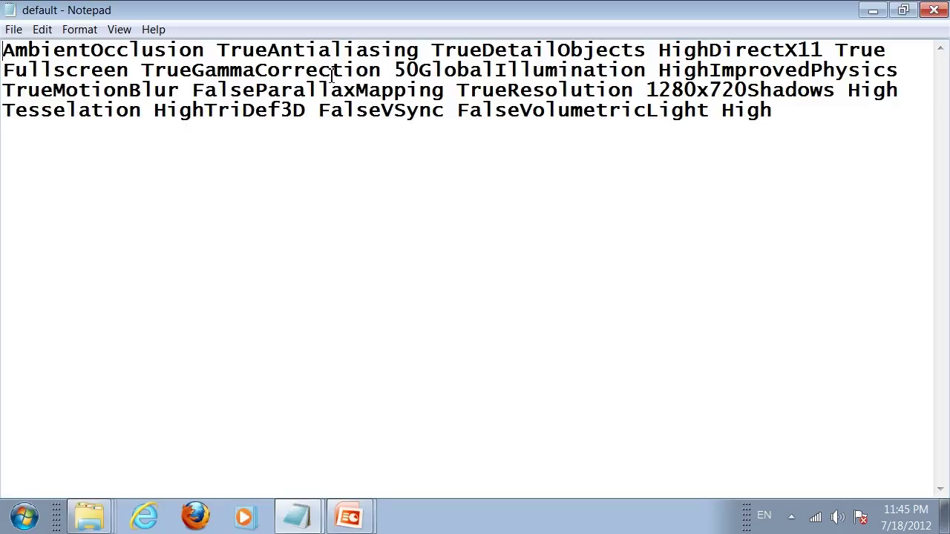
Replace the Fullscreen value True with False in the default file
{"action": "left_click_drag", "start_coordinate": [3, 70], "coordinate": [192, 70]}
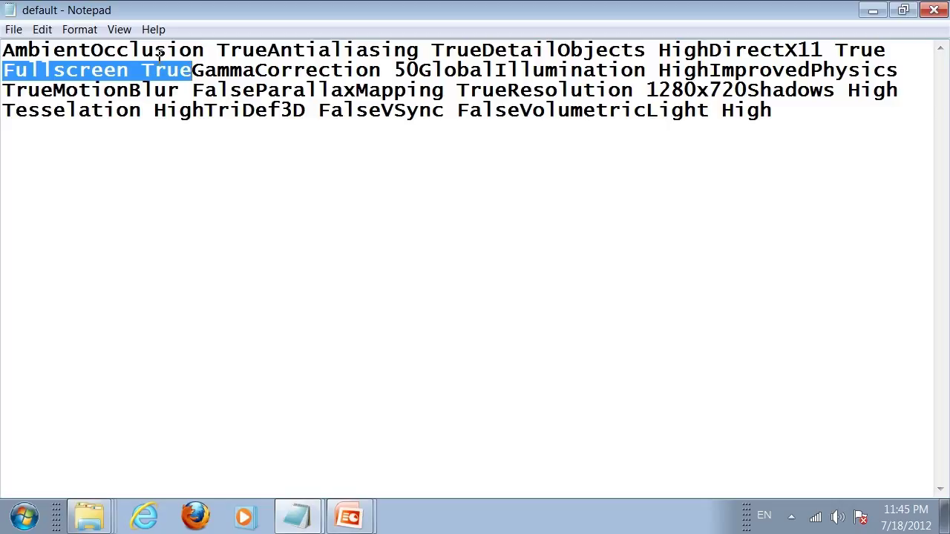
{"action": "left_click_drag", "start_coordinate": [192, 71], "coordinate": [141, 71]}
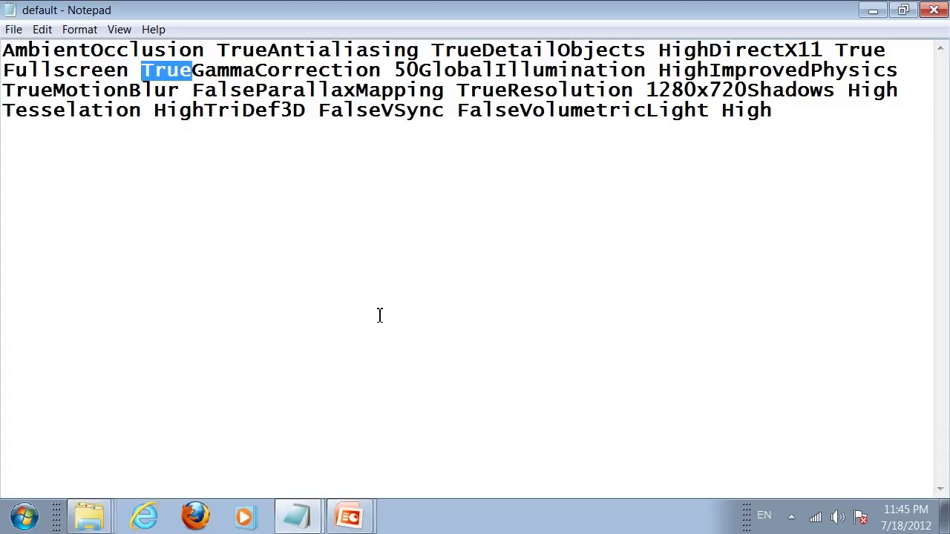
{"action": "type", "text": "False"}
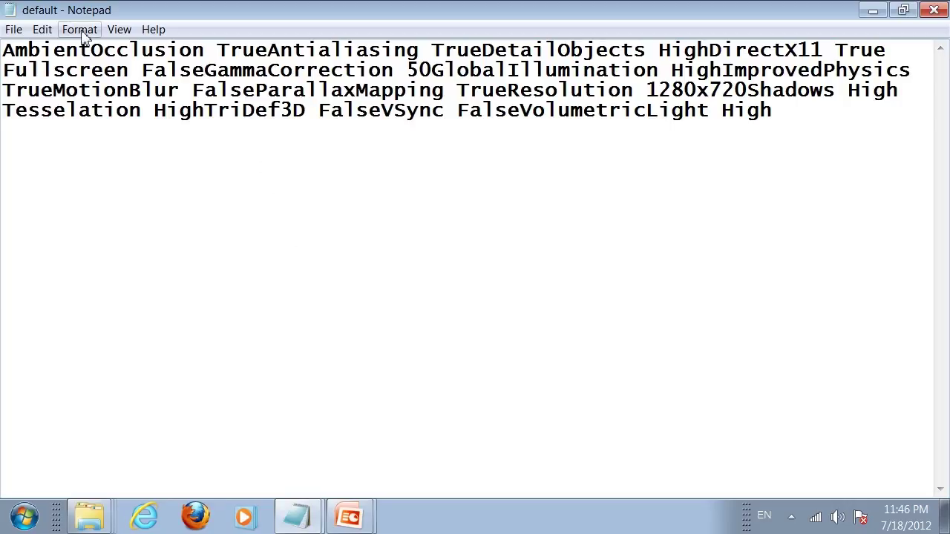
Save the edited default file with File > Save
{"action": "left_click", "coordinate": [13, 29]}
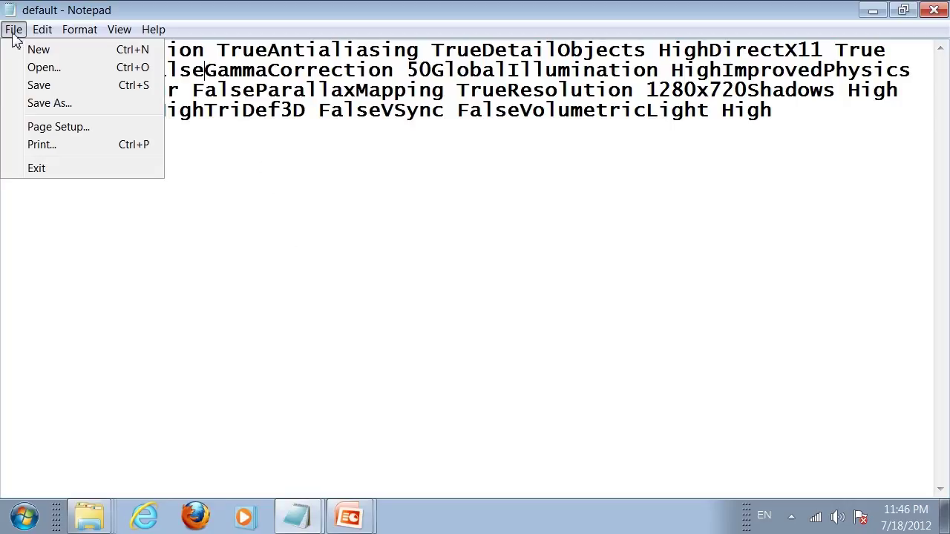
{"action": "left_click", "coordinate": [45, 88]}
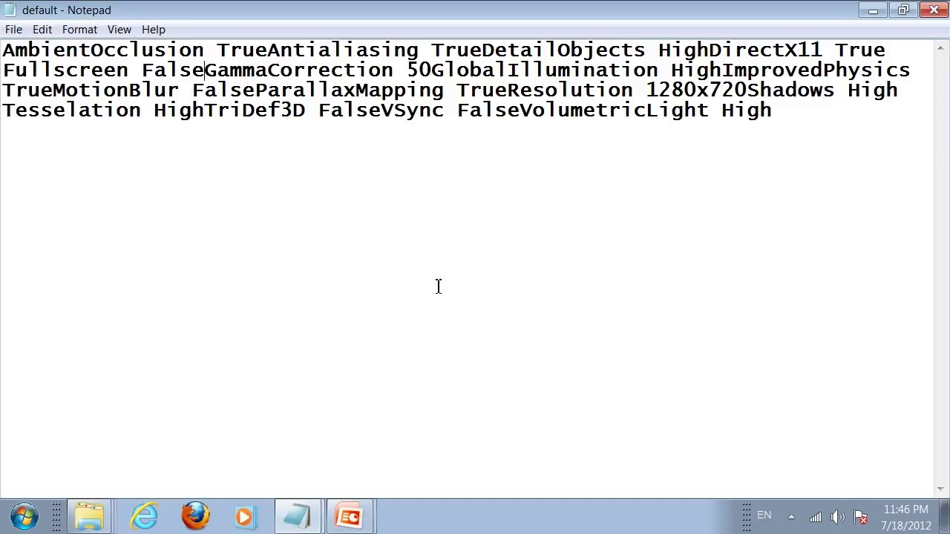